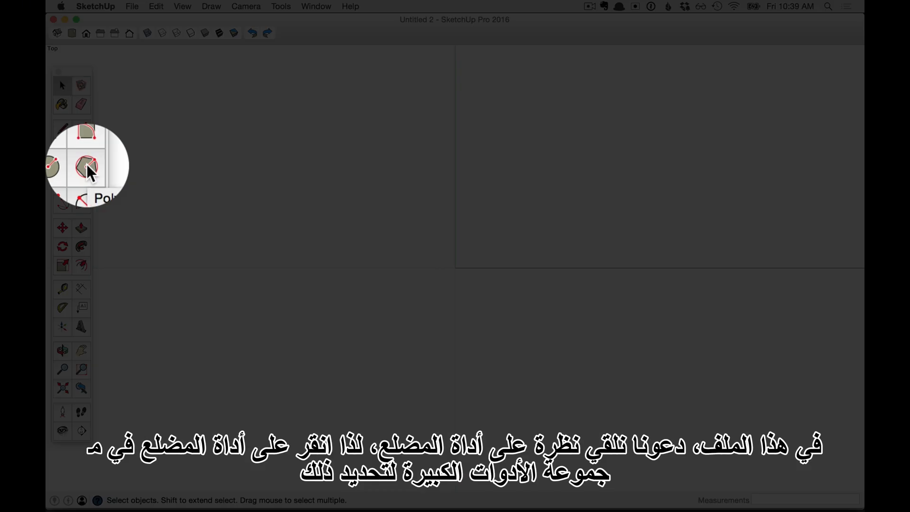
Step: Draw two hexagons, one in the axes' upper-left quadrant with a radius of about 28' and one in the upper-right quadrant, about 34'
left_click(87, 165)
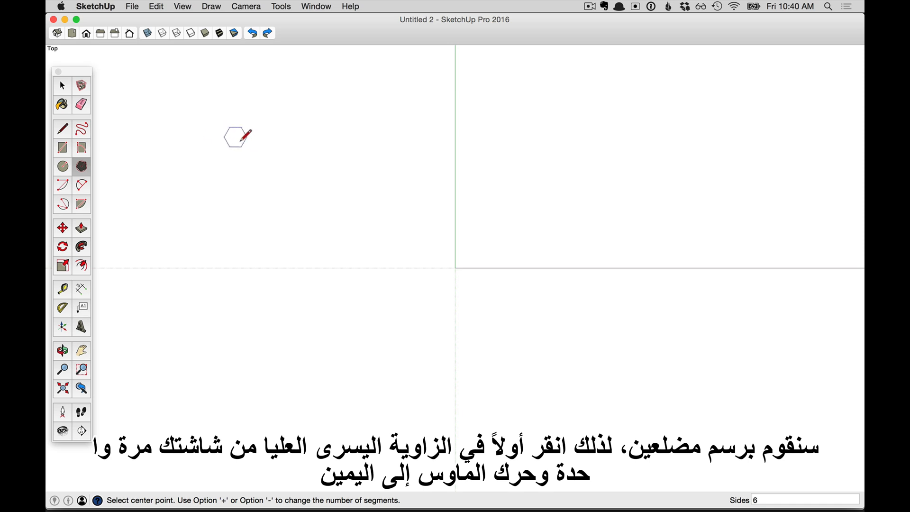
left_click(232, 137)
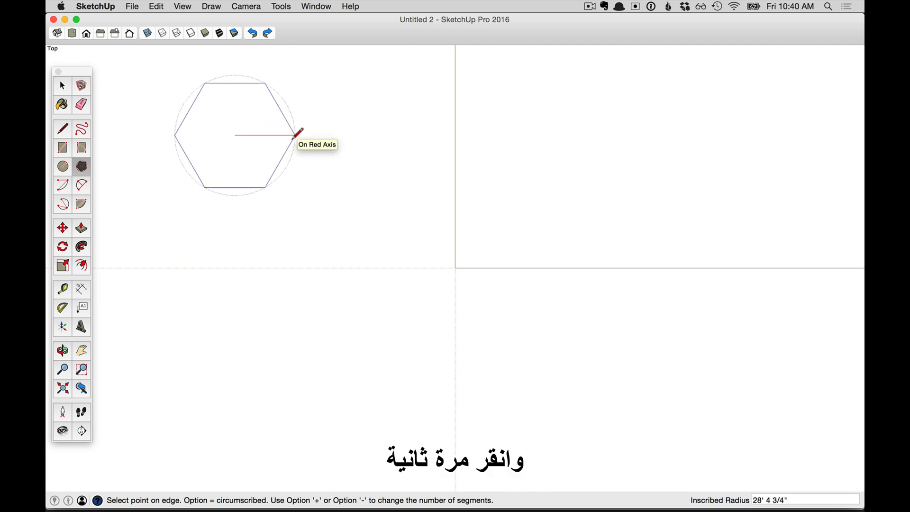
left_click(296, 135)
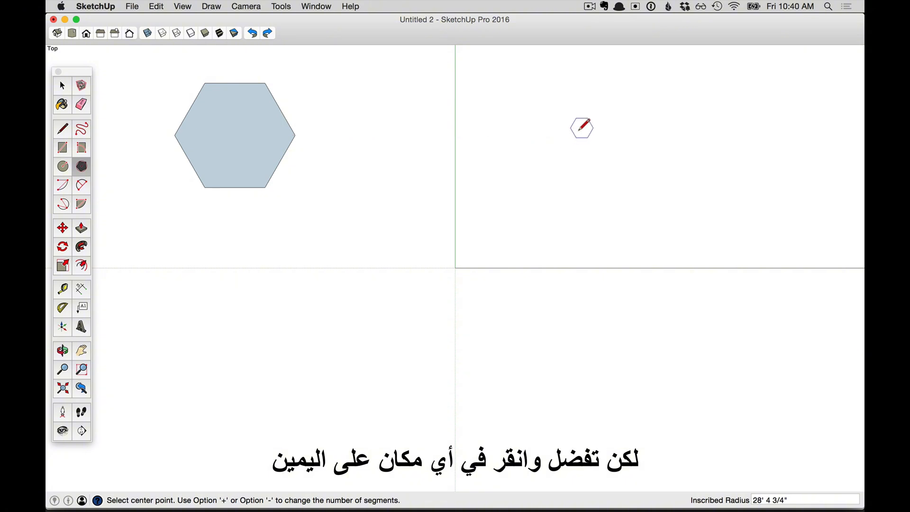
left_click(584, 126)
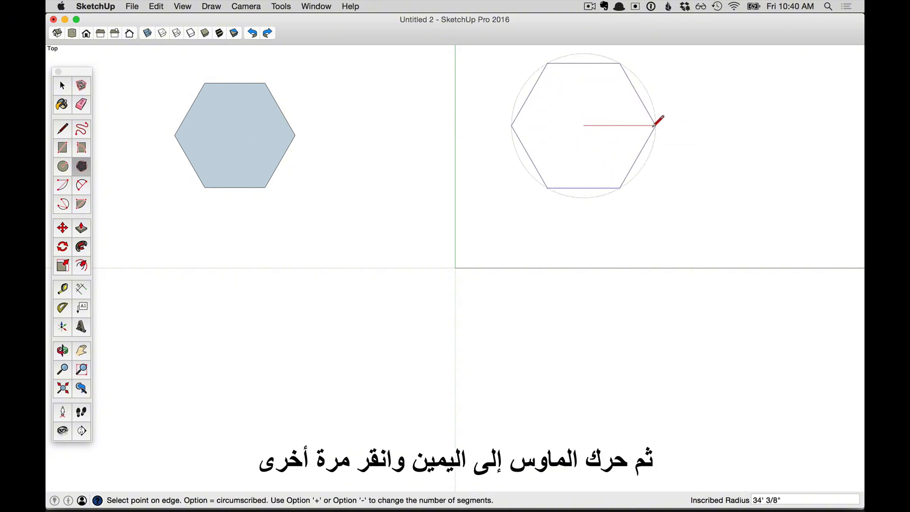
left_click(655, 125)
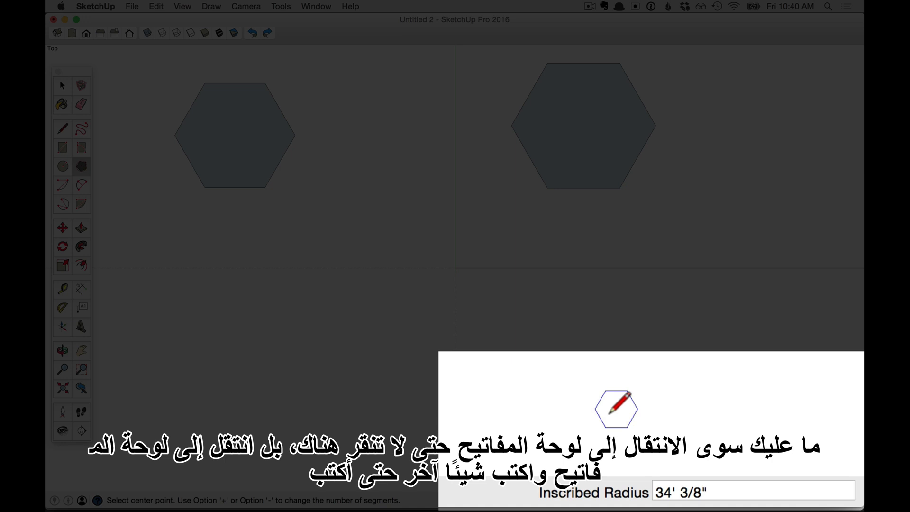
Step: Try inscribed radii of 30', 25' and 40' on the second hexagon, and reduce it to 3 sides
type("30")
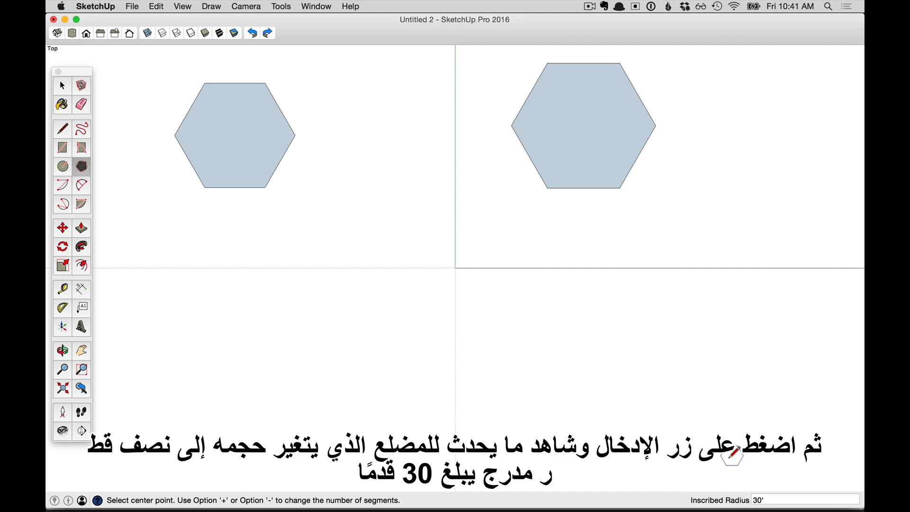
key("Return")
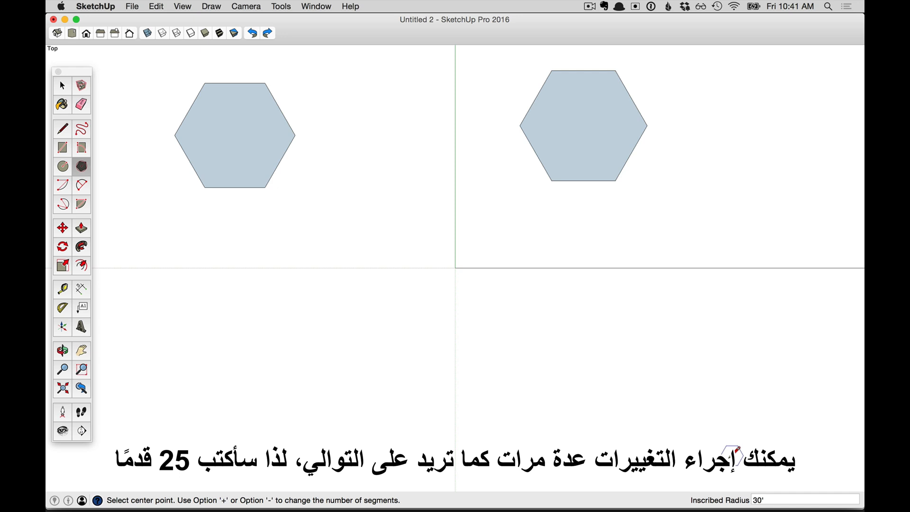
type("25")
key("Return")
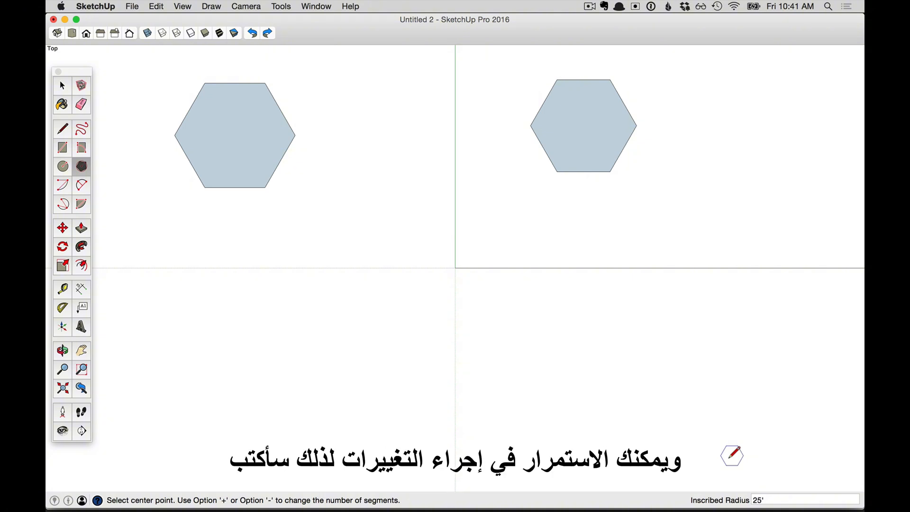
type("40")
key("Return")
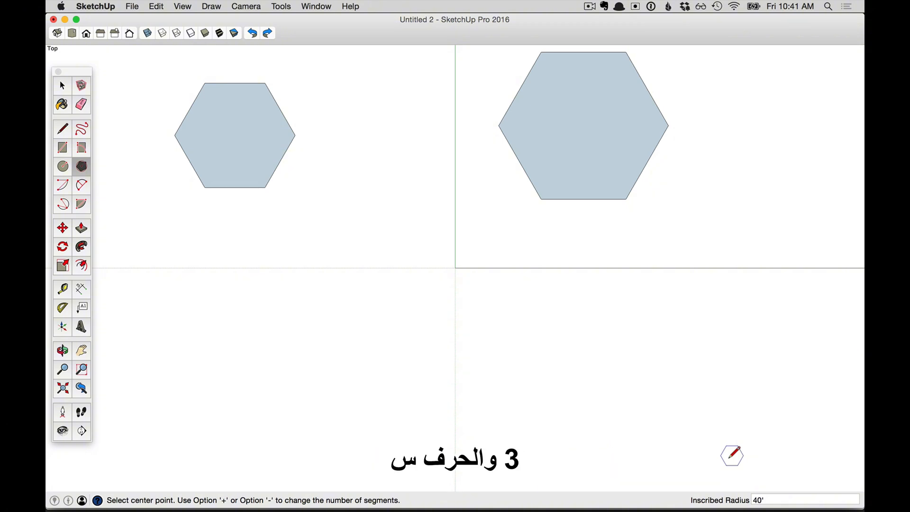
type("3s")
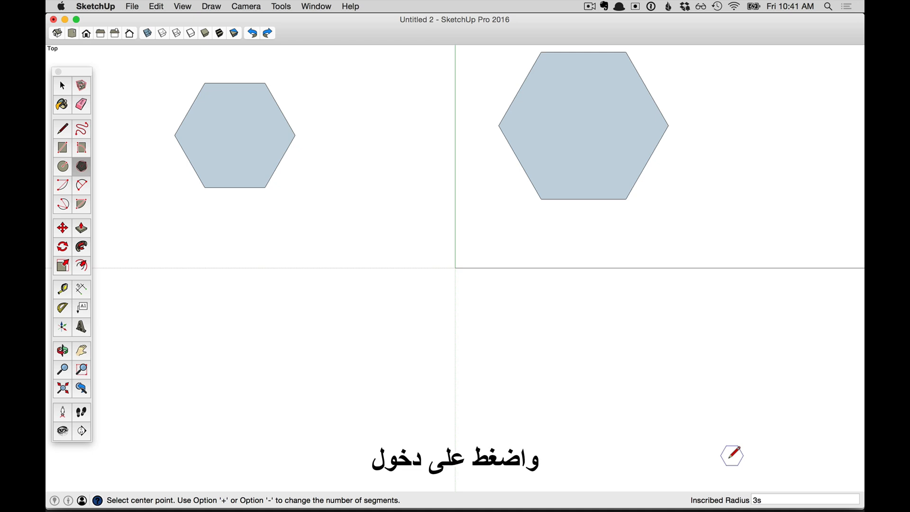
key("Return")
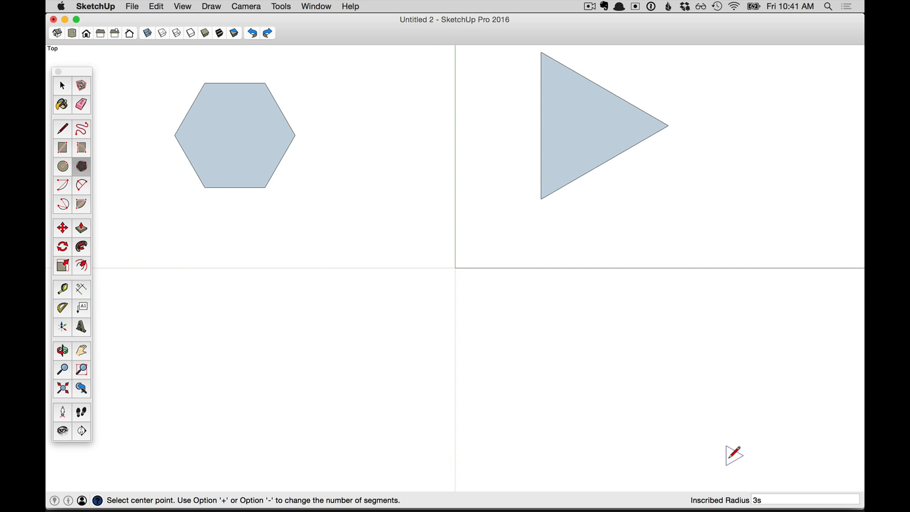
Step: Set the polygon in the upper-right quadrant to 8 sides with an inscribed radius of 20'
type("8s")
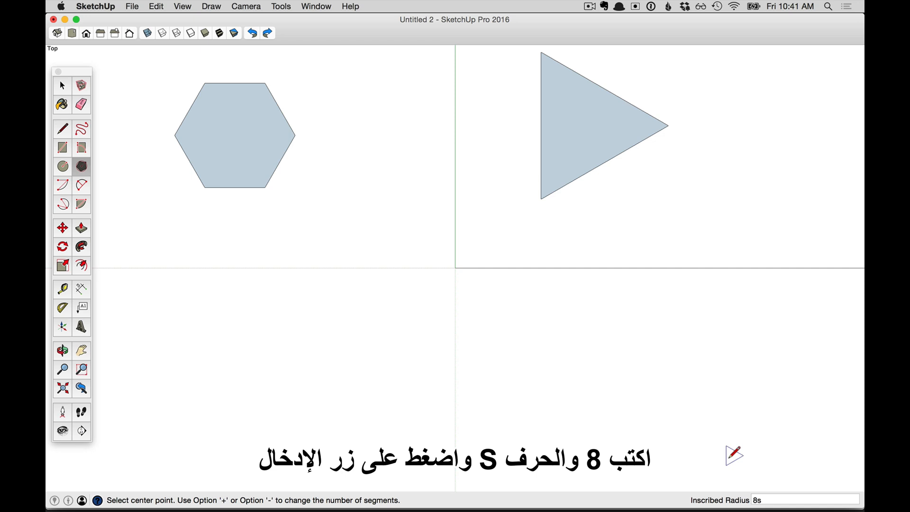
key("Return")
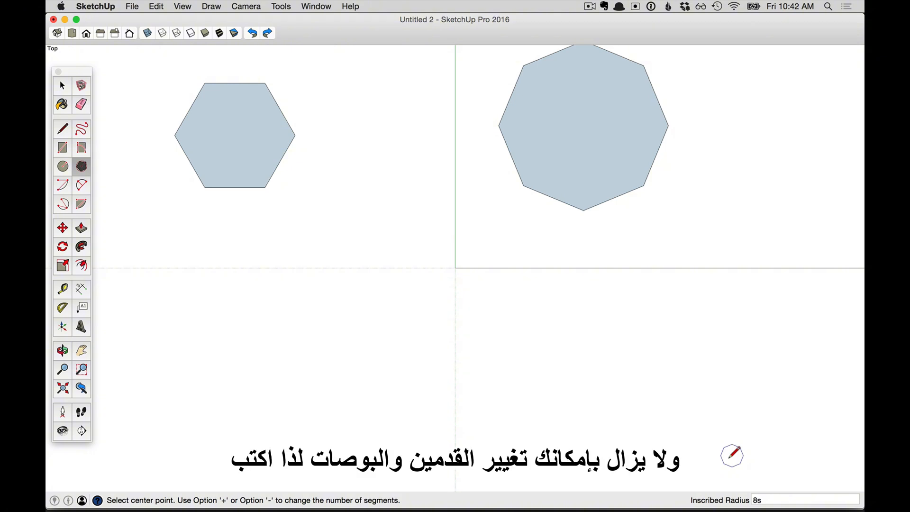
key("Return")
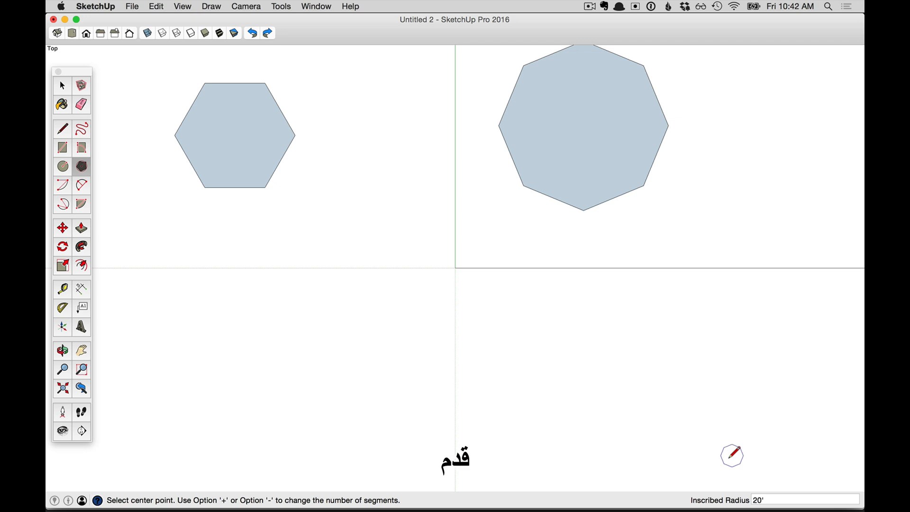
key("Return")
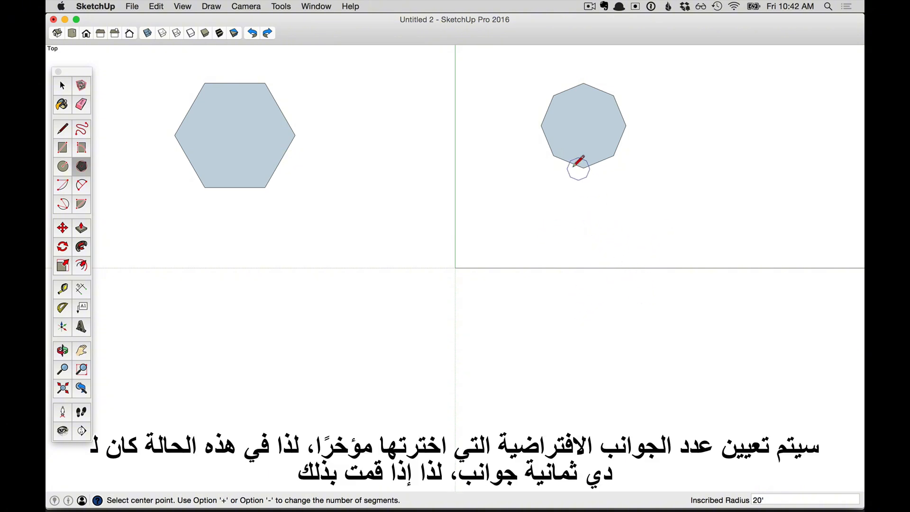
Step: Draw an octagon in the lower-right quadrant, its corner on the red axis direction, with an inscribed radius of about 23' 7"
left_click(599, 374)
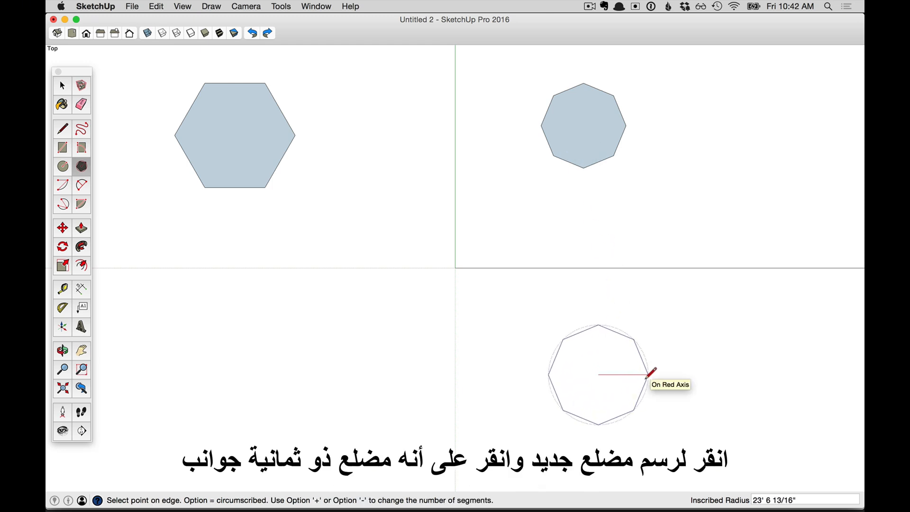
left_click(649, 375)
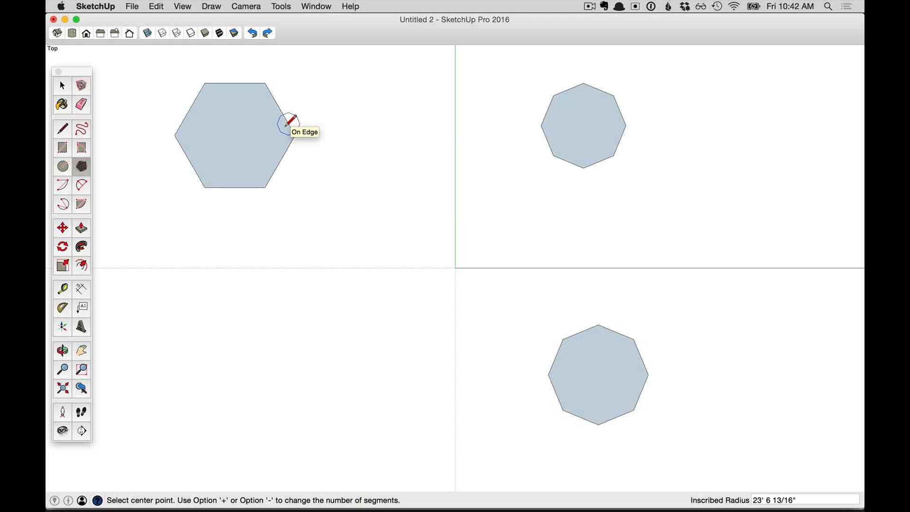
Step: Open the entity info of the hexagon in the upper-left quadrant and set its radius to 20'
right_click(289, 126)
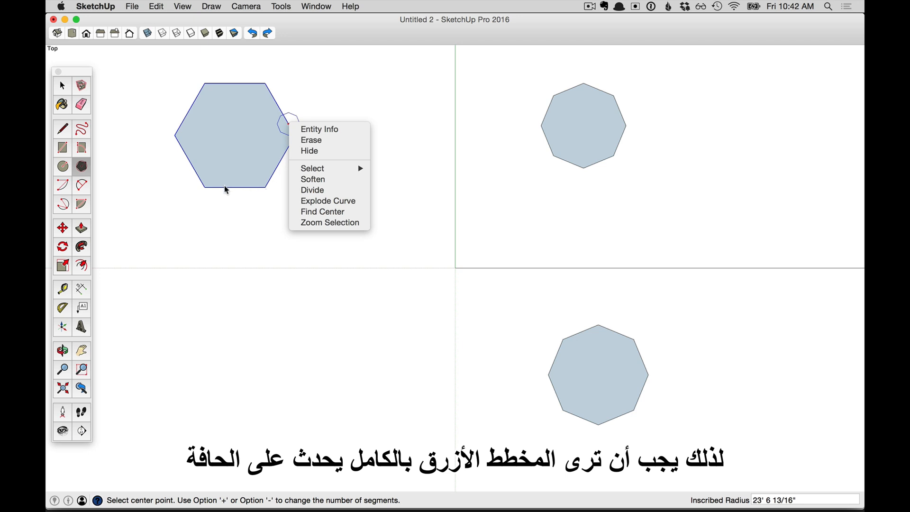
left_click(333, 130)
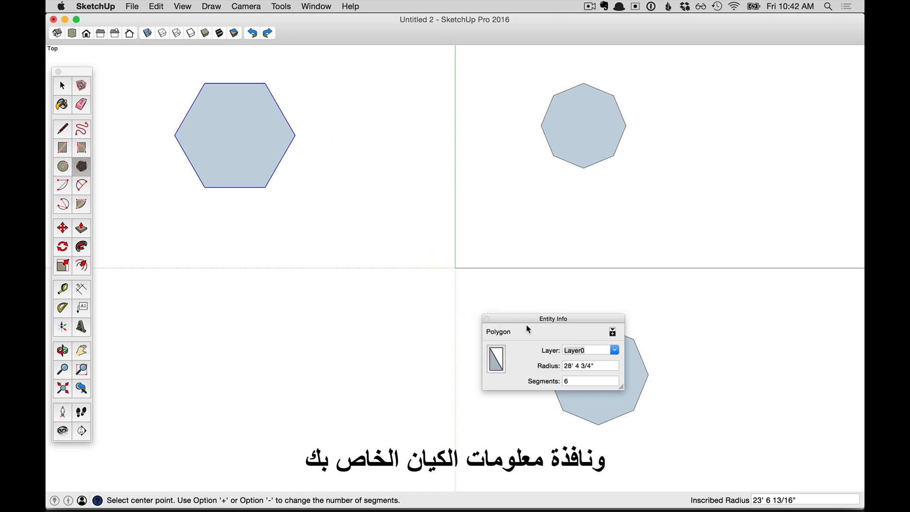
left_click_drag(525, 320, 358, 121)
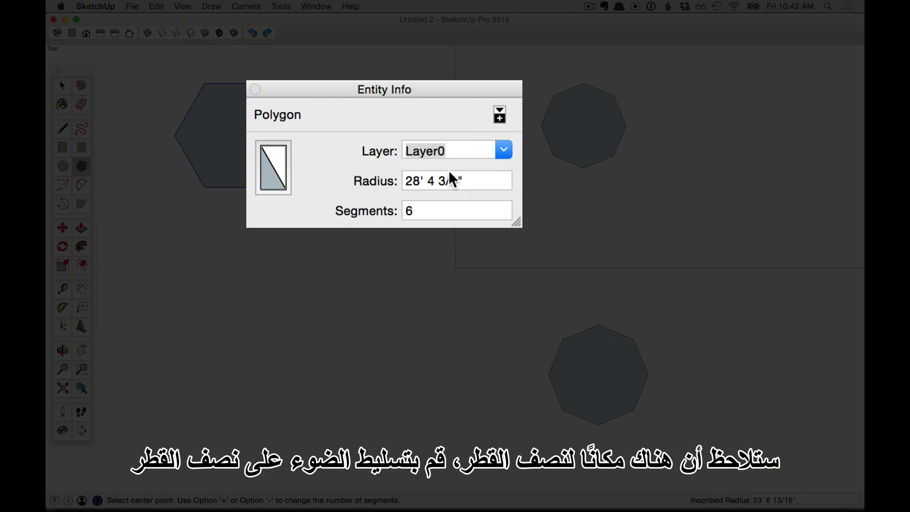
key("Tab")
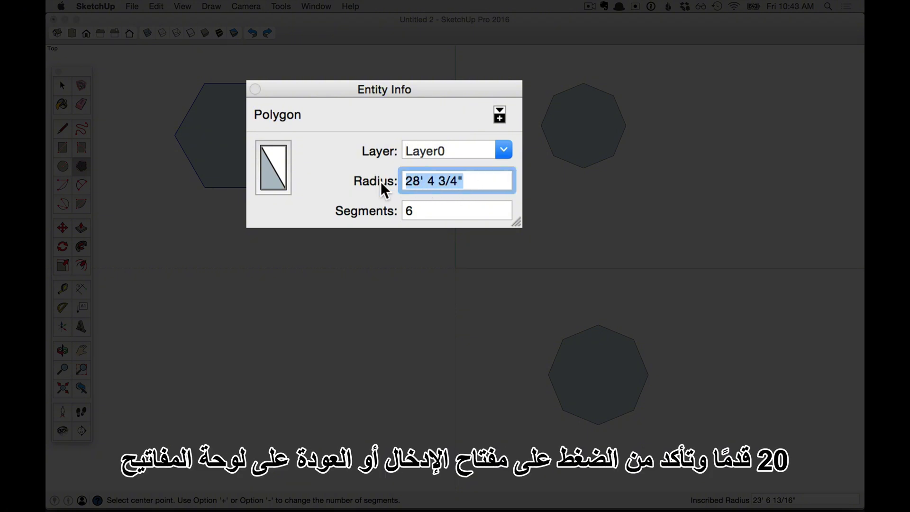
type("20'")
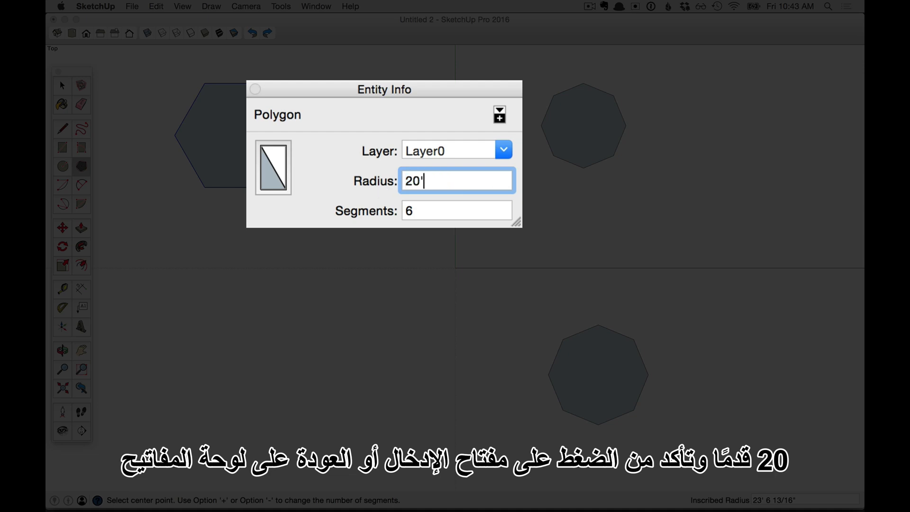
key("Return")
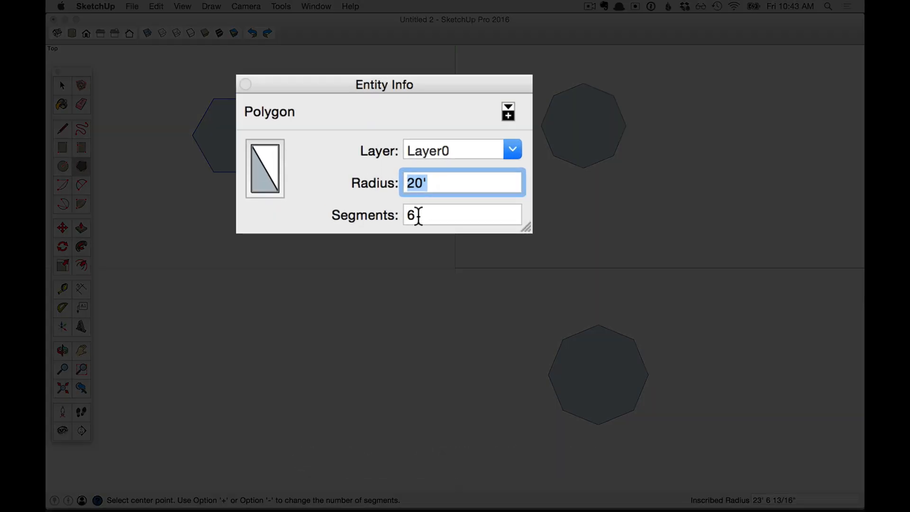
Step: Set the same polygon's segment count to 5 and close its entity info
key("Tab")
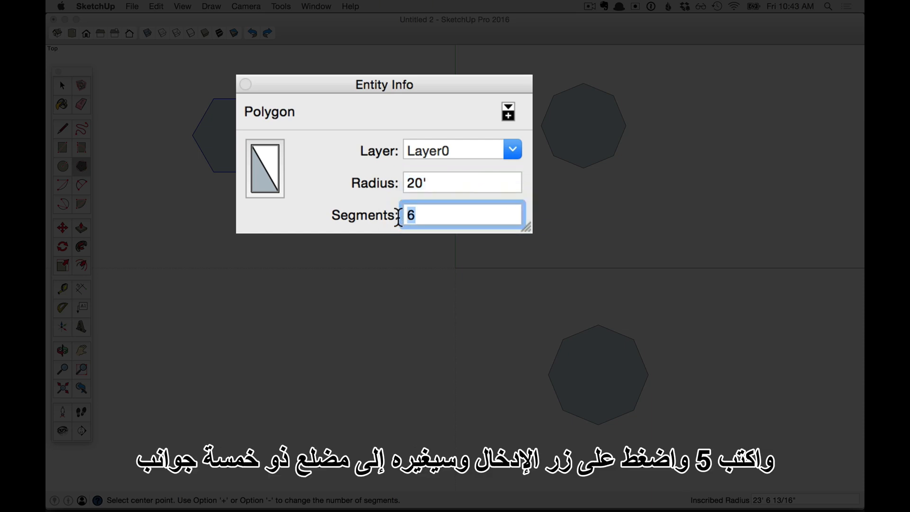
type("5")
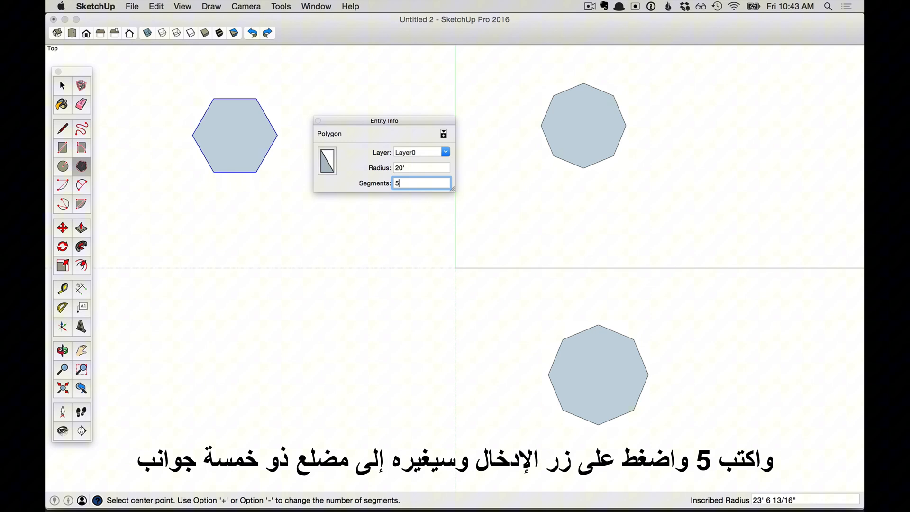
key("Return")
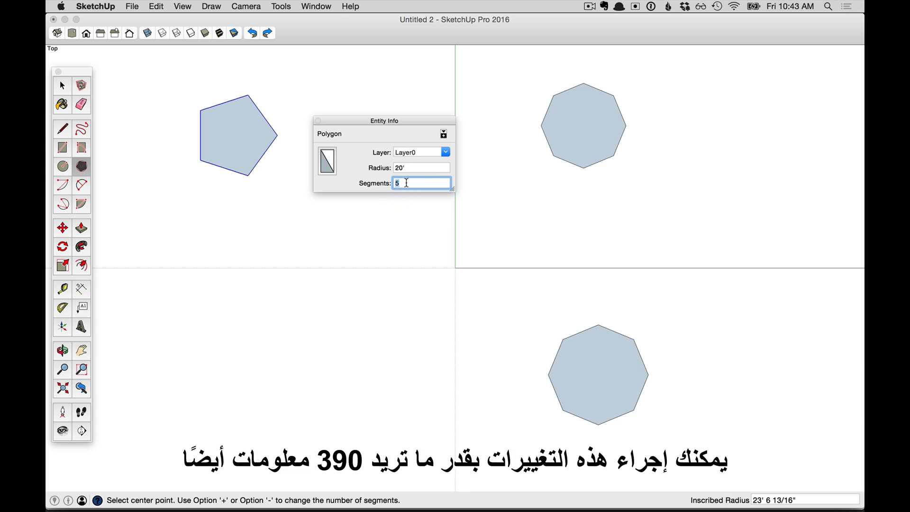
left_click(318, 121)
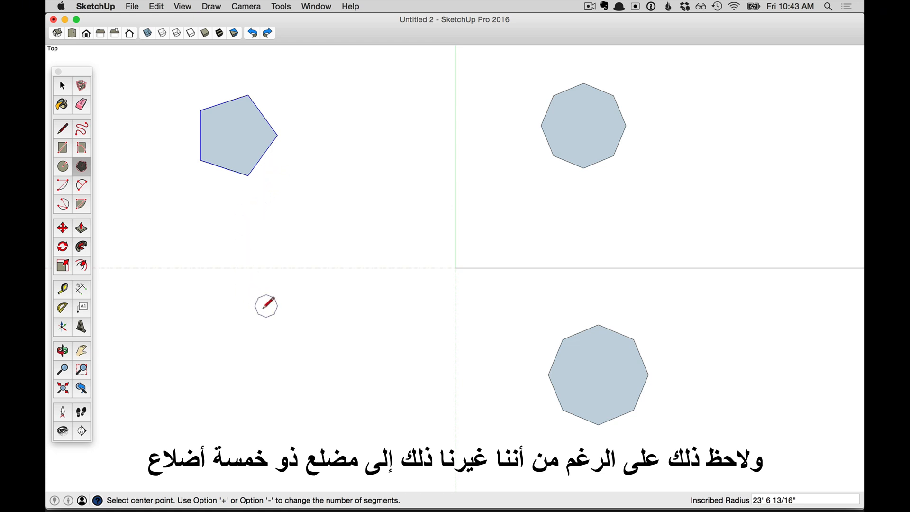
Step: Draw a slightly rotated octagon in the lower-left quadrant with an inscribed radius of about 37'
left_click(243, 340)
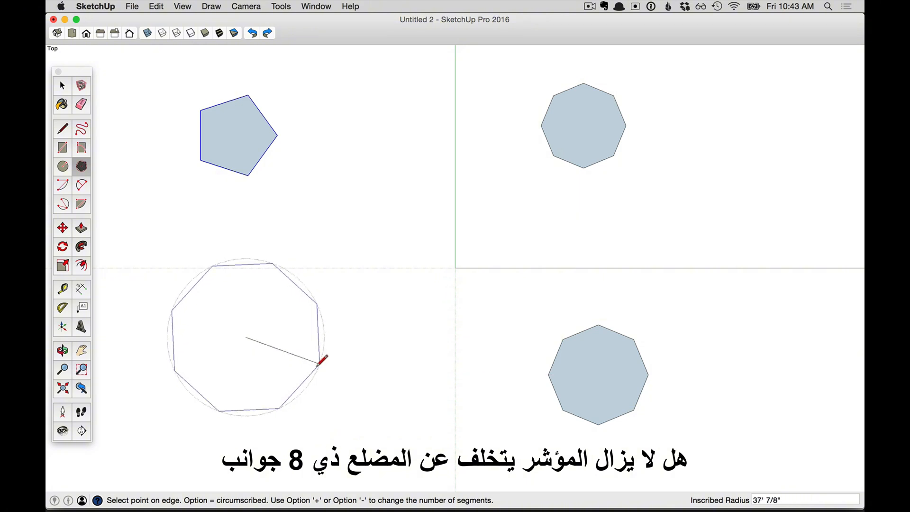
left_click(319, 363)
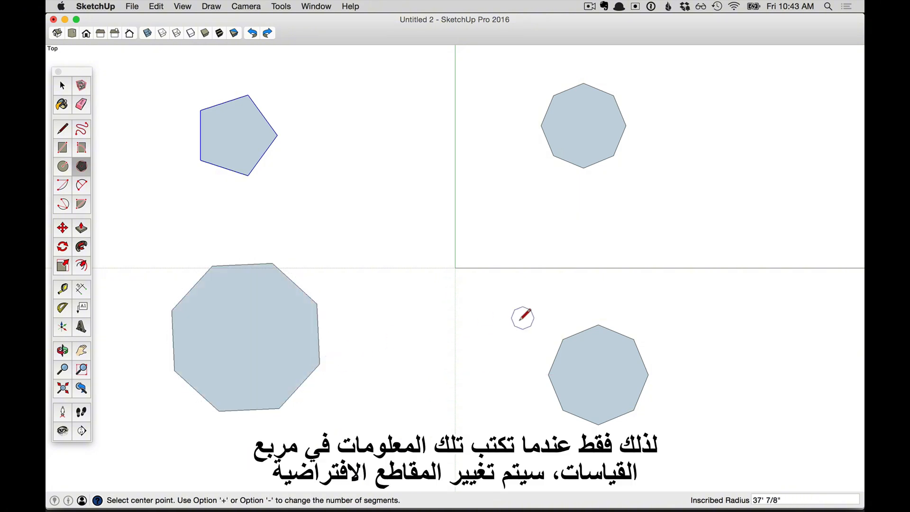